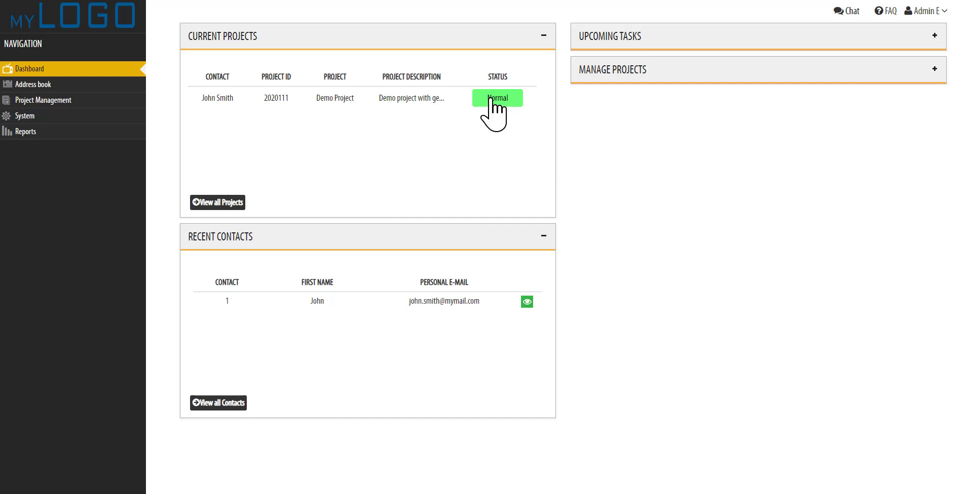
Step: Open the card view of all projects
{"action": "left_click", "coordinate": [123, 102]}
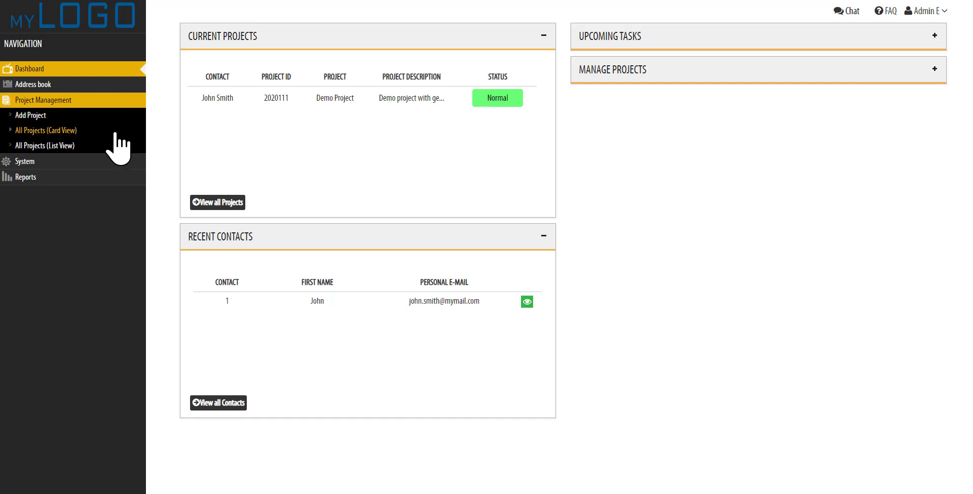
{"action": "left_click", "coordinate": [115, 133]}
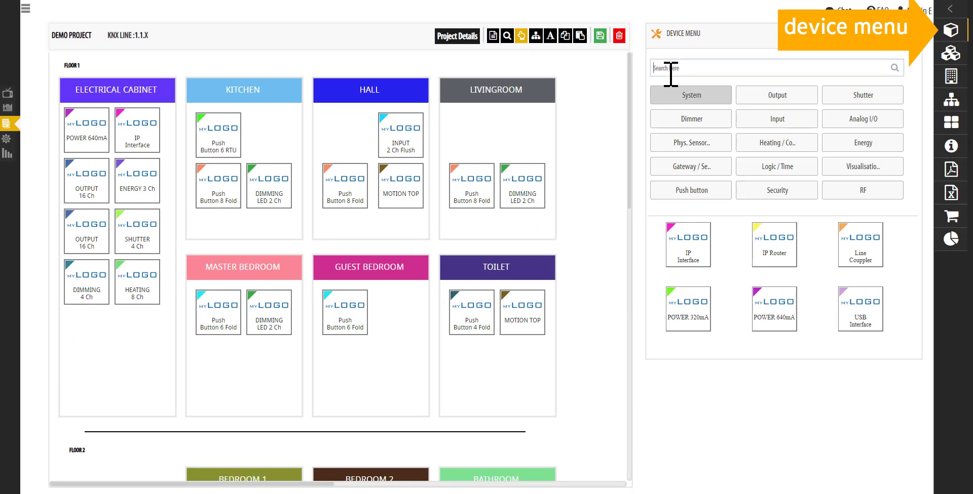
Step: Add two Push Button 6 RTU devices to the LIVINGROOM, one found by searching for "push button 6", the other from the Push button category
{"action": "left_click", "coordinate": [670, 71]}
{"action": "type", "text": "push butt"}
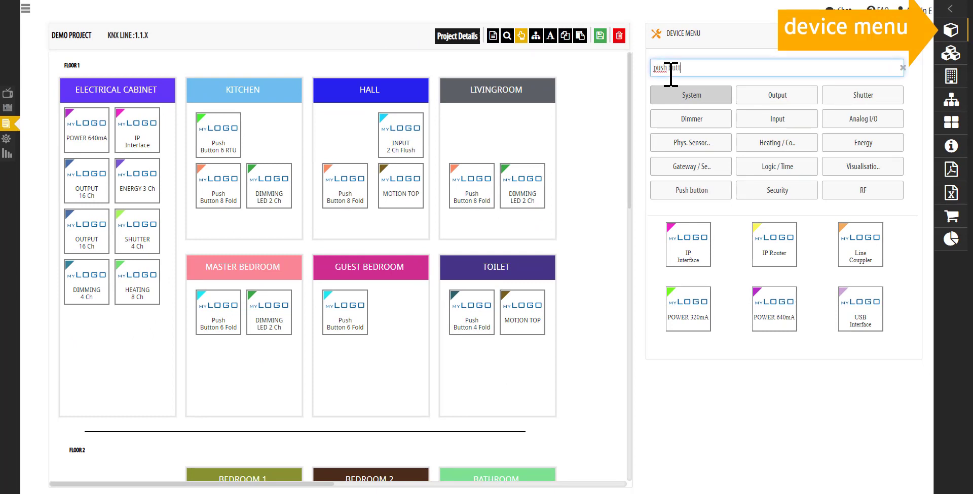
{"action": "type", "text": "on 6"}
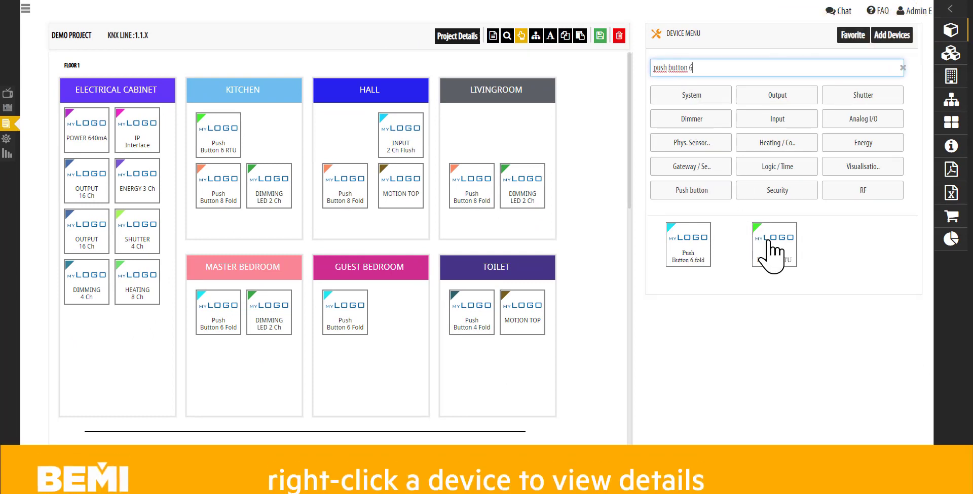
{"action": "right_click", "coordinate": [773, 254]}
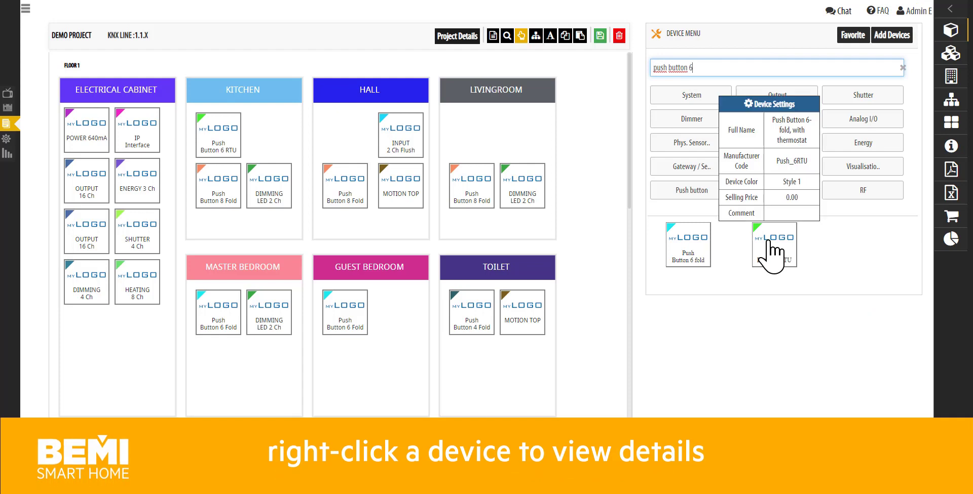
{"action": "left_click_drag", "start_coordinate": [772, 254], "coordinate": [512, 123]}
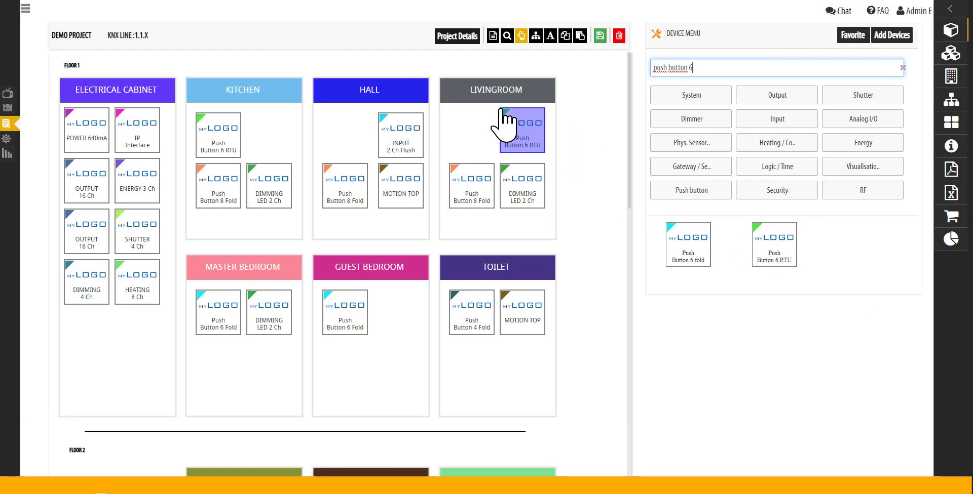
{"action": "left_click", "coordinate": [681, 195]}
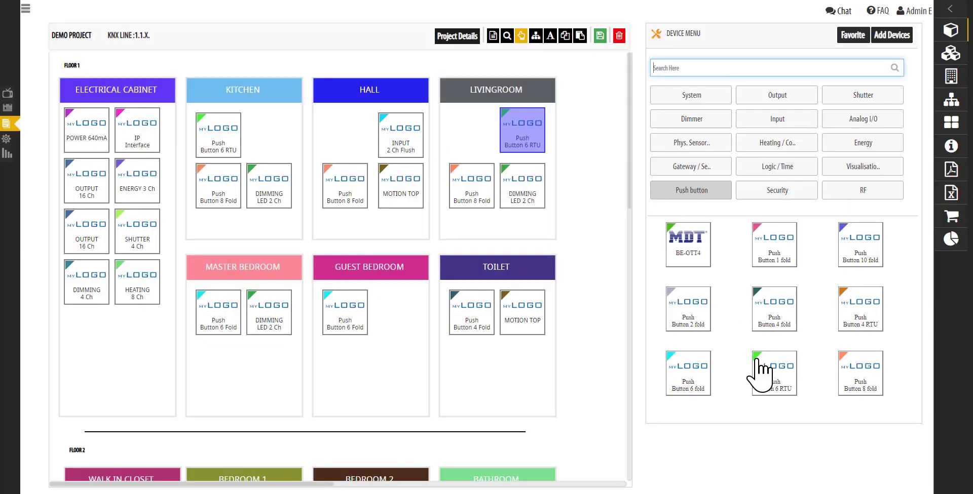
{"action": "left_click_drag", "start_coordinate": [760, 367], "coordinate": [450, 109]}
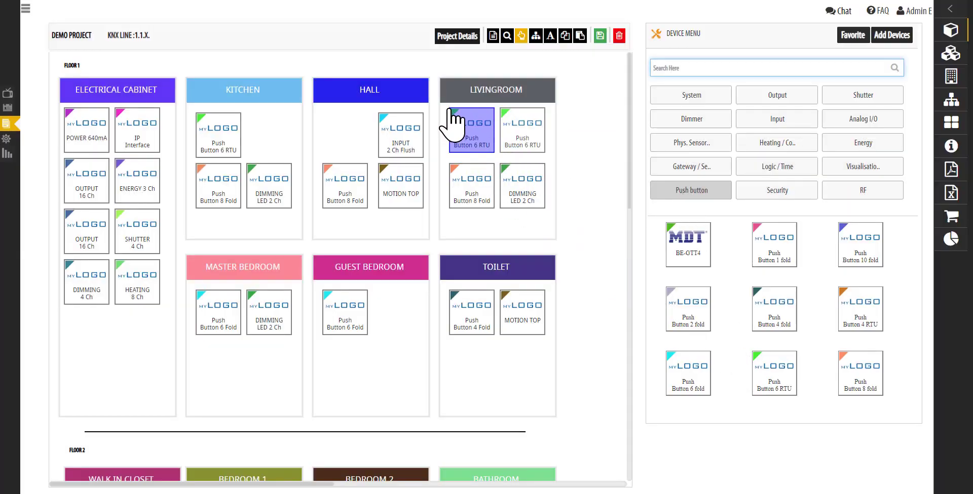
Step: Configure channel 7 of the LIVINGROOM's Push Button 8 Fold as a Scene labelled CLEANING
{"action": "right_click", "coordinate": [471, 187]}
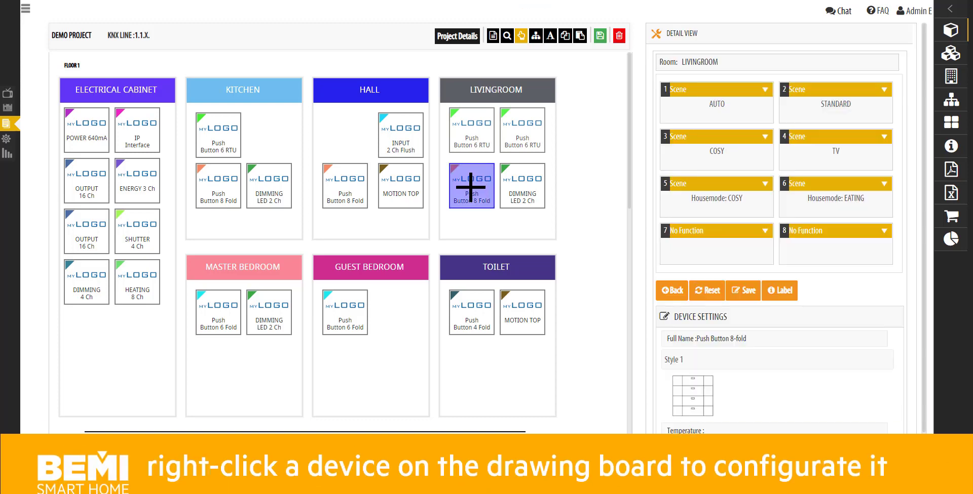
{"action": "left_click", "coordinate": [719, 231]}
{"action": "left_click", "coordinate": [696, 311]}
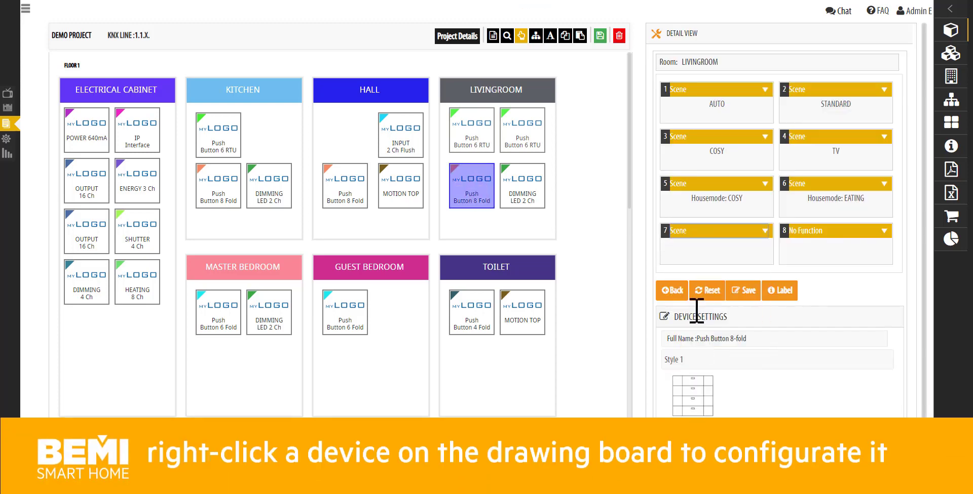
{"action": "left_click", "coordinate": [686, 248]}
{"action": "type", "text": "CLEAN"}
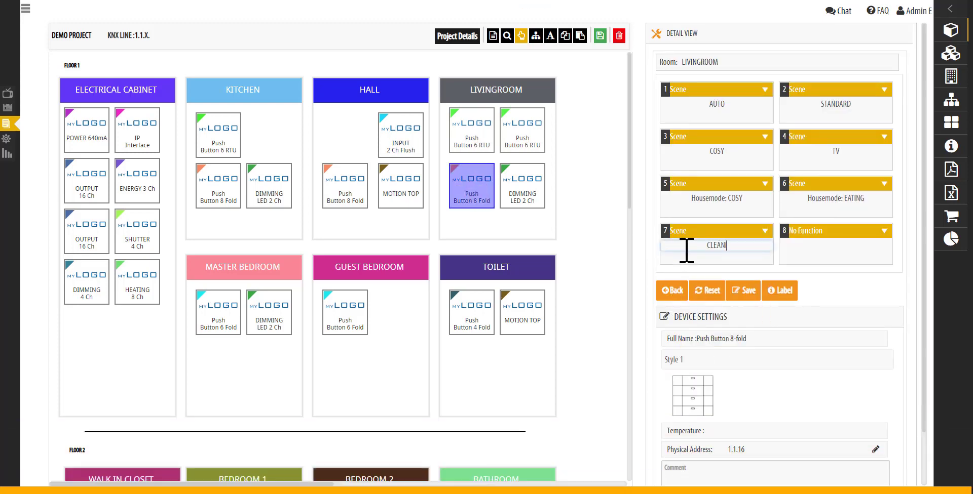
{"action": "type", "text": "ING"}
Step: Set channel 8 of the push button to a Scene labelled ALL OFF and save the device configuration
{"action": "left_click", "coordinate": [836, 231]}
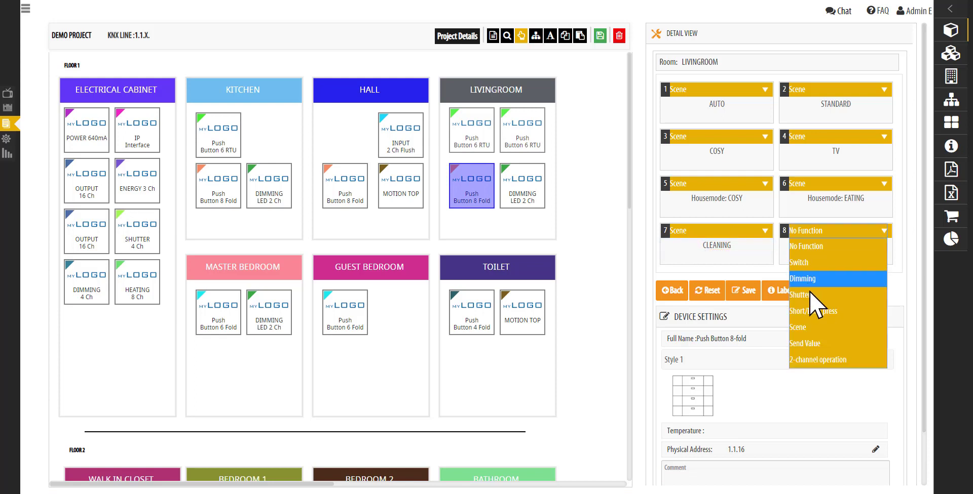
{"action": "left_click", "coordinate": [816, 307]}
{"action": "left_click", "coordinate": [821, 248]}
{"action": "type", "text": "ALL OFF"}
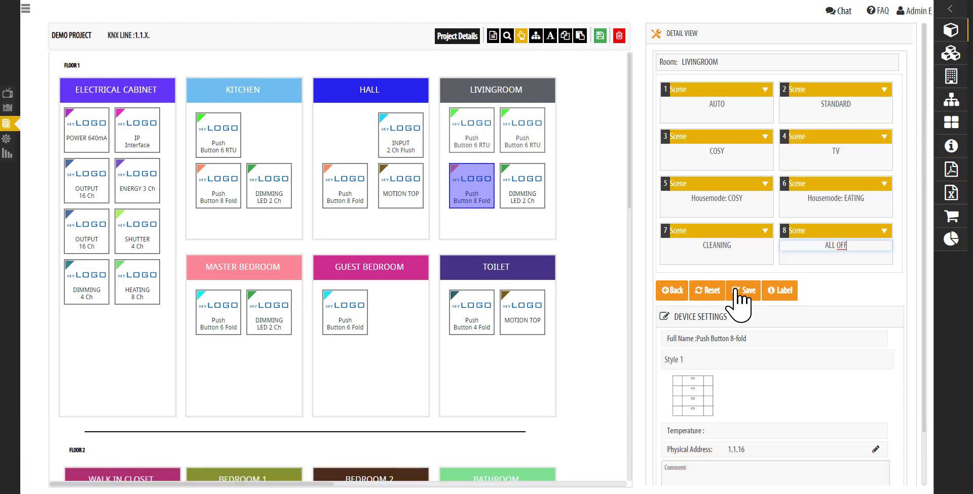
{"action": "left_click", "coordinate": [742, 290]}
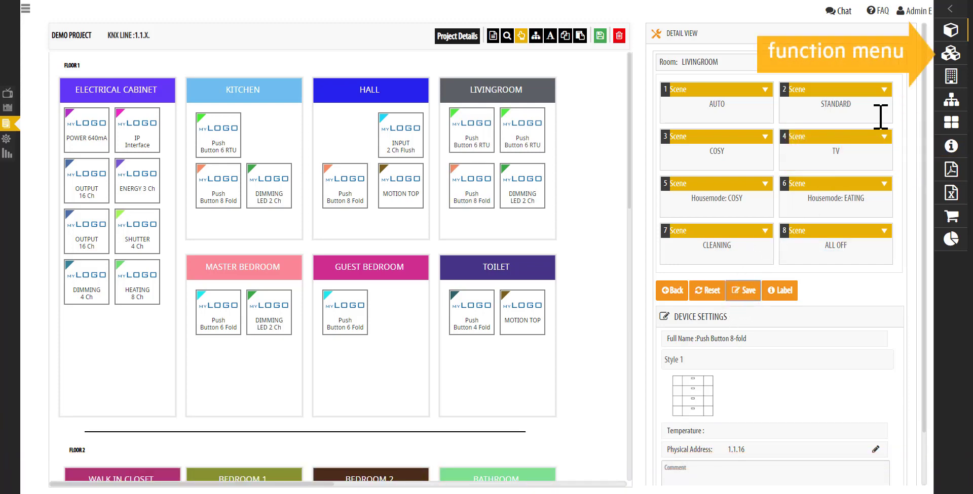
Step: View the details of the Scenes lighting function and place it in the HALL
{"action": "left_click", "coordinate": [953, 53]}
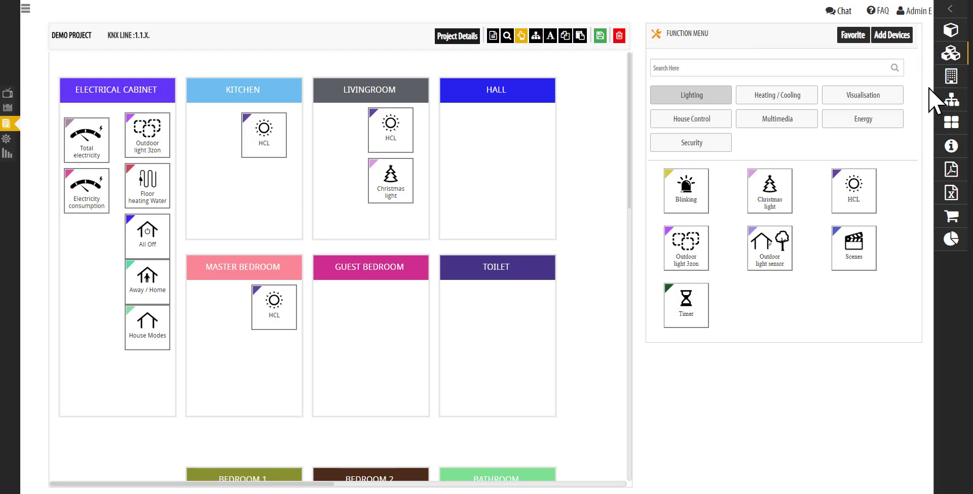
{"action": "right_click", "coordinate": [862, 258]}
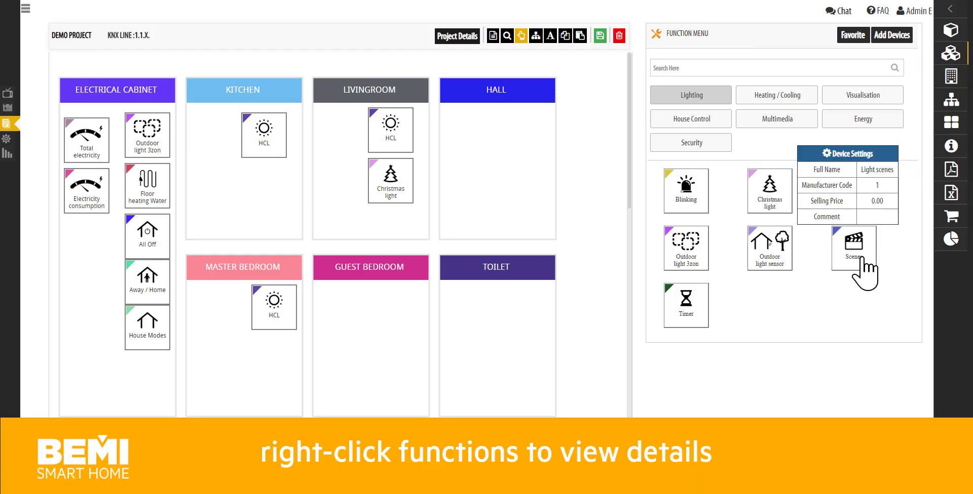
{"action": "left_click_drag", "start_coordinate": [861, 260], "coordinate": [471, 124]}
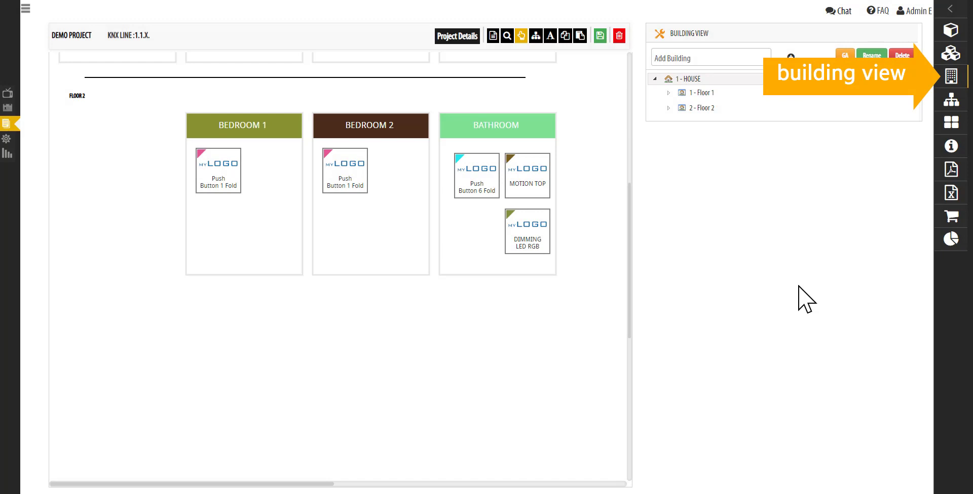
Step: Add a room named WALK IN CLOSET to Floor 2 and place it beside BEDROOM 1 on the drawing board
{"action": "left_click", "coordinate": [669, 93]}
{"action": "left_click", "coordinate": [668, 214]}
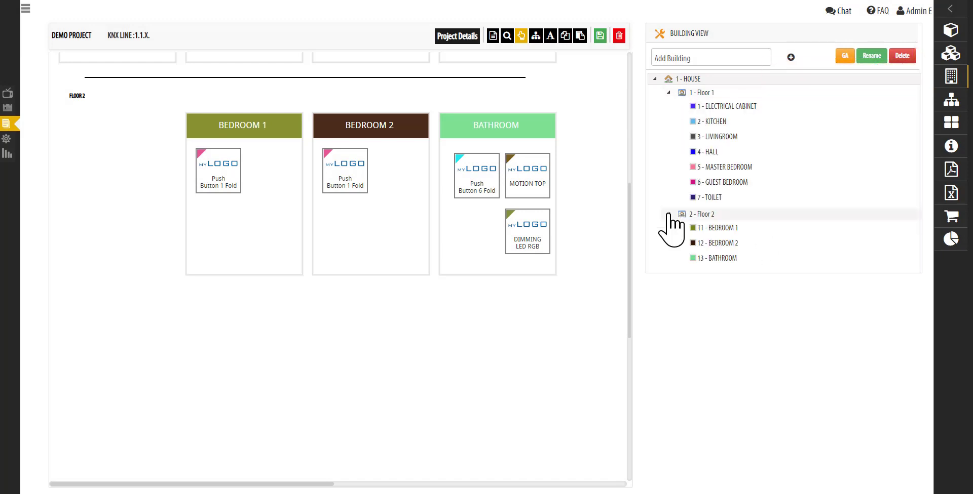
{"action": "left_click", "coordinate": [728, 216]}
{"action": "left_click", "coordinate": [762, 59]}
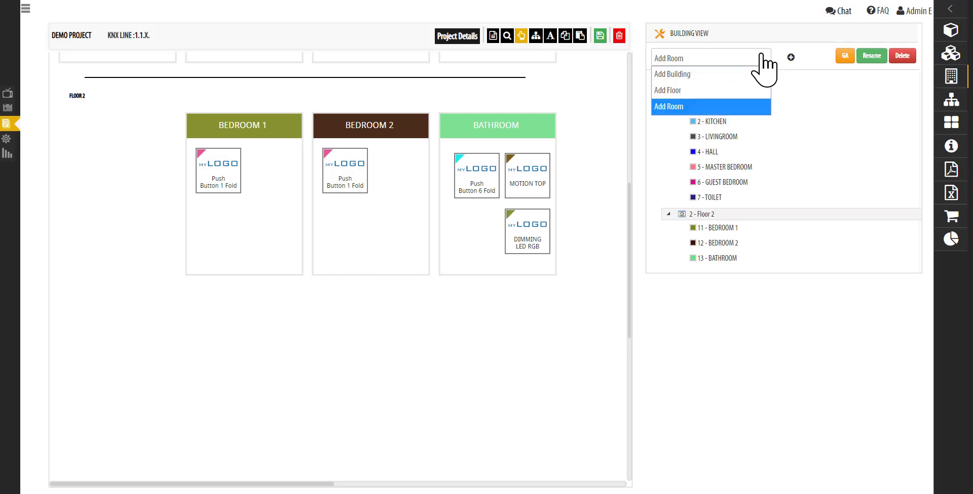
{"action": "left_click", "coordinate": [790, 57]}
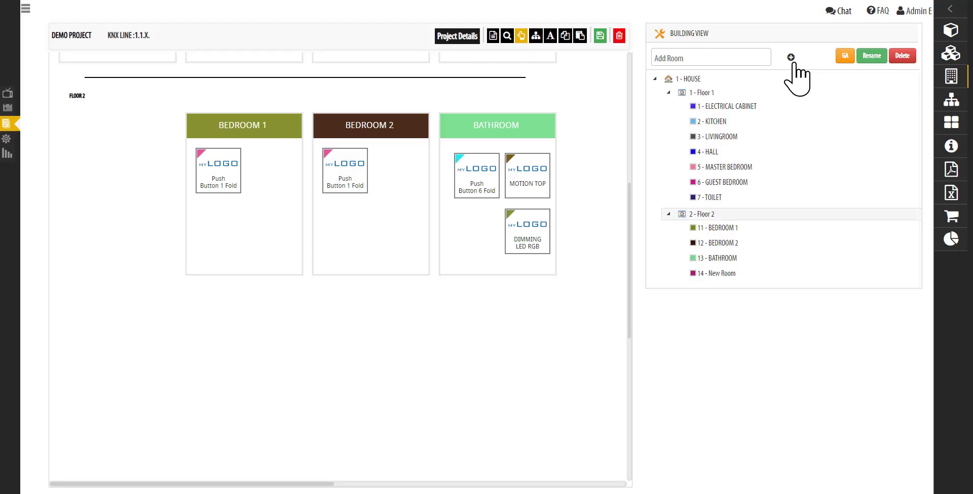
{"action": "type", "text": "WALK IN CLOSET"}
{"action": "key", "text": "Return"}
{"action": "left_click_drag", "start_coordinate": [679, 280], "coordinate": [61, 112]}
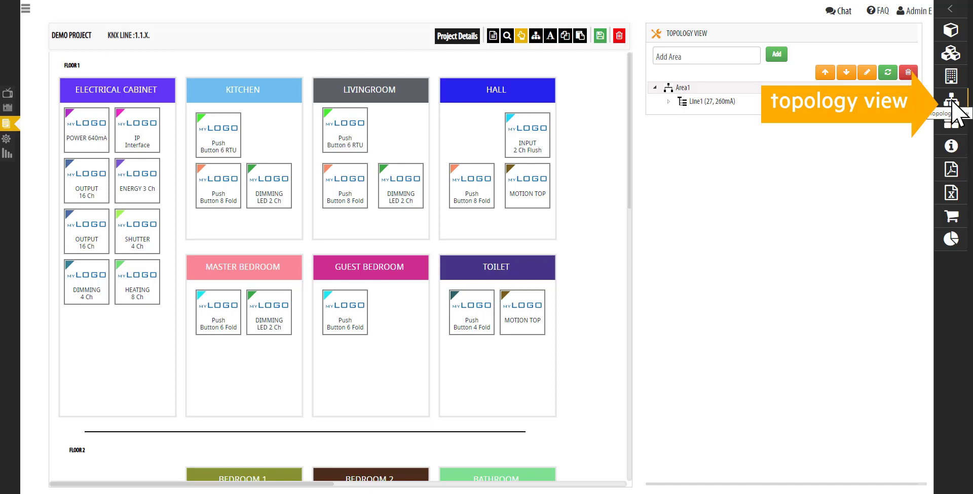
Step: Add a new line to Area1 in the topology
{"action": "left_click", "coordinate": [715, 57]}
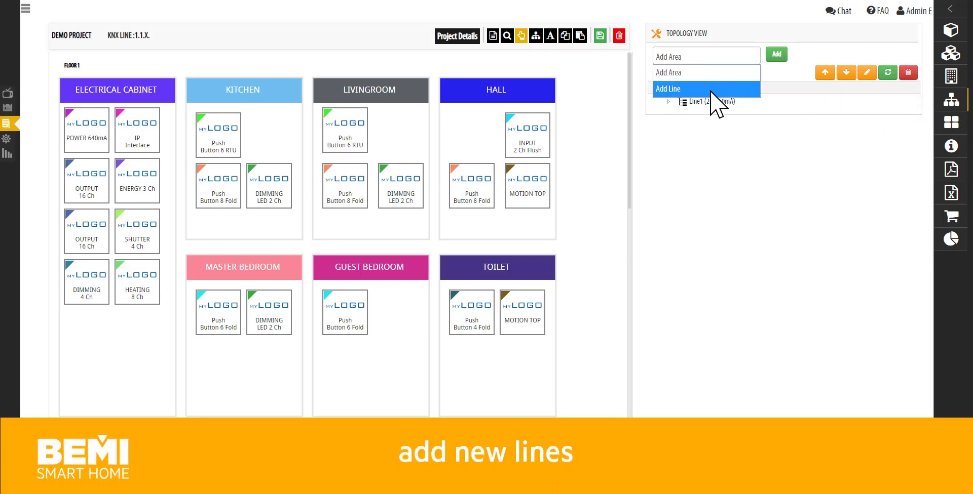
{"action": "left_click", "coordinate": [710, 89]}
{"action": "left_click", "coordinate": [770, 54]}
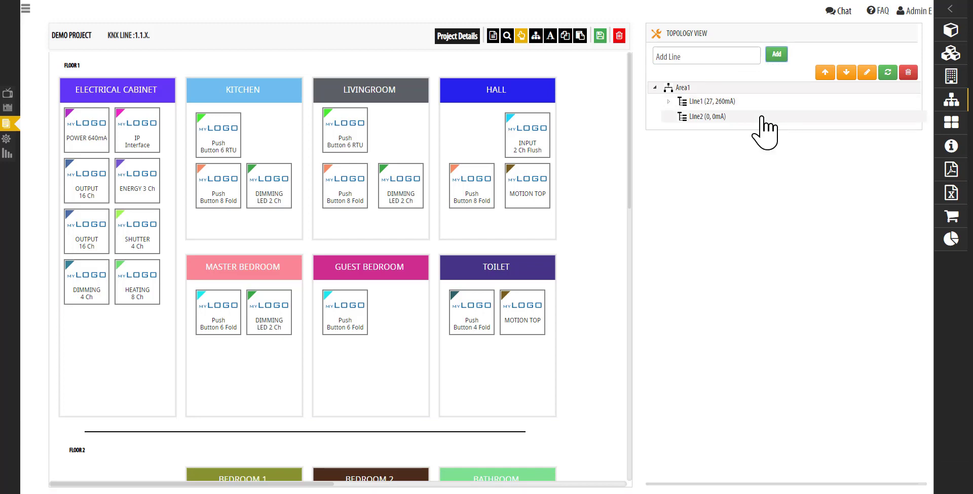
Step: Move the KITCHEN's Push Button 8 Fold below its DIMMING LED 2 Ch in Line1, giving it physical address 1.1.15
{"action": "left_click", "coordinate": [668, 101]}
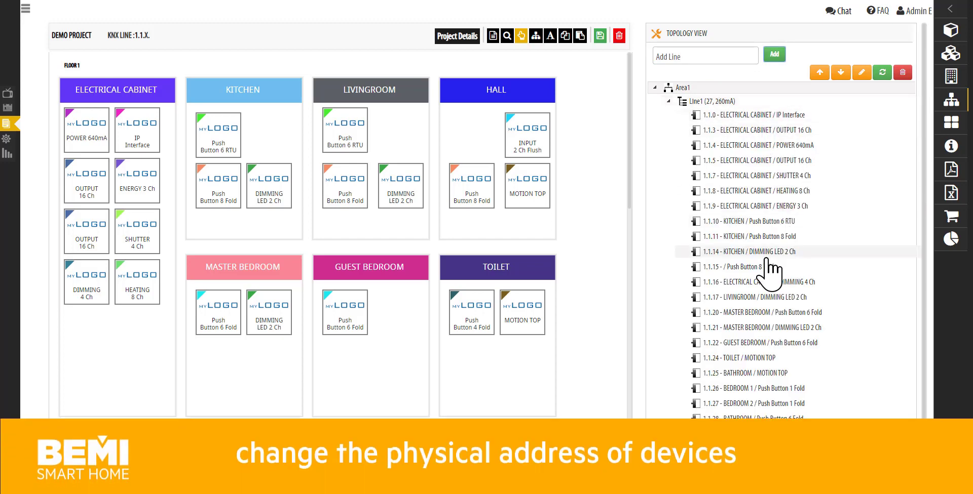
{"action": "left_click_drag", "start_coordinate": [775, 243], "coordinate": [775, 254]}
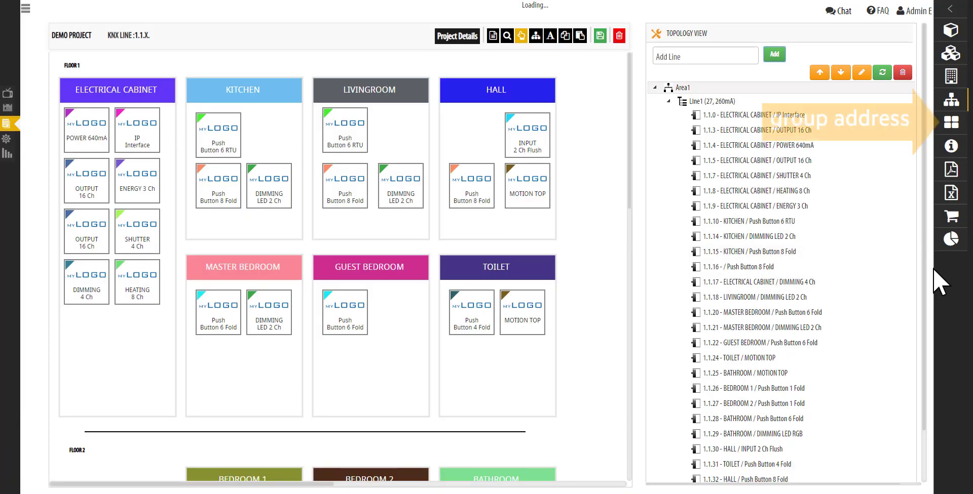
Step: Examine the group addresses for lighting, including the 1/0 switching group
{"action": "left_click", "coordinate": [957, 129]}
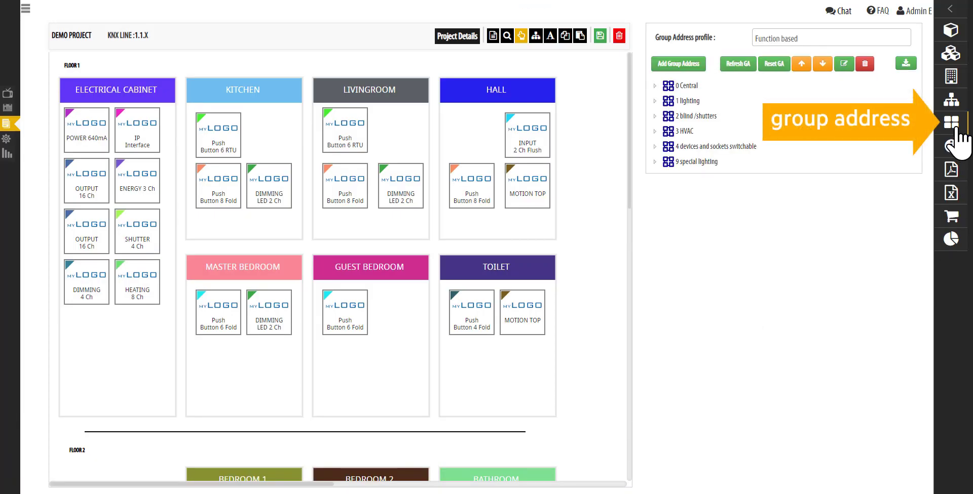
{"action": "left_click", "coordinate": [655, 101]}
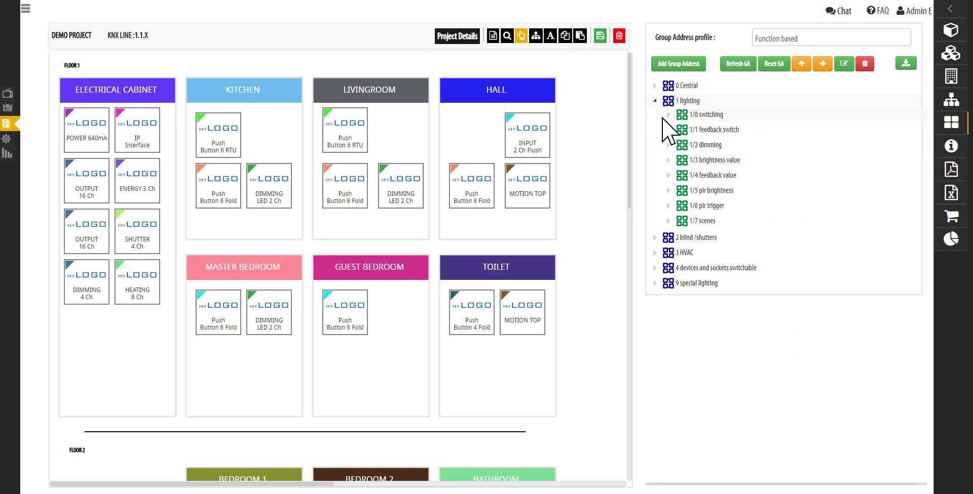
{"action": "left_click", "coordinate": [668, 115]}
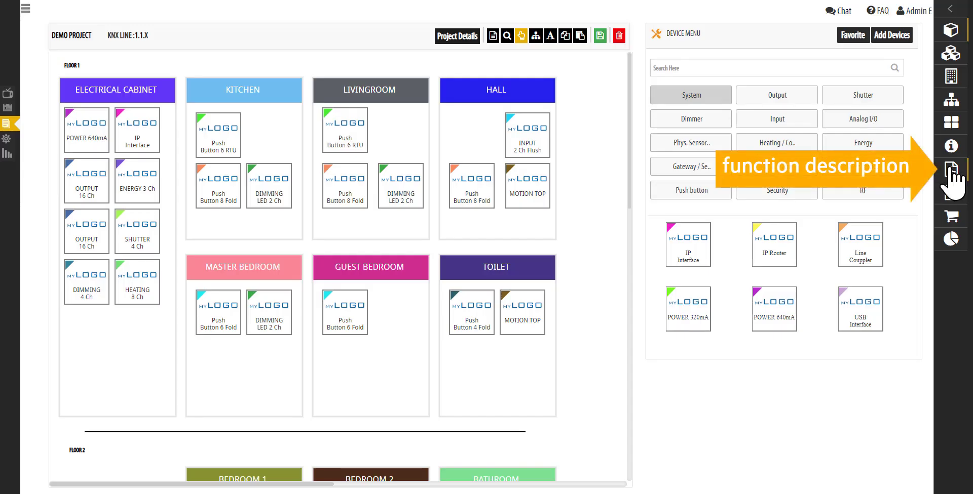
Step: Open the function description report and review its floor layout and the ELECTRICAL CABINET function descriptions
{"action": "left_click", "coordinate": [951, 171]}
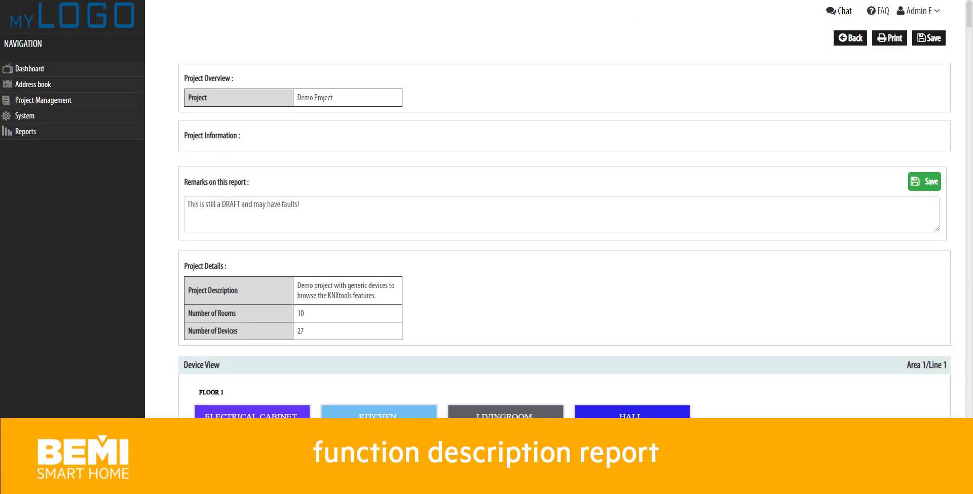
{"action": "scroll", "coordinate": [564, 248], "scroll_direction": "down", "scroll_amount": 15}
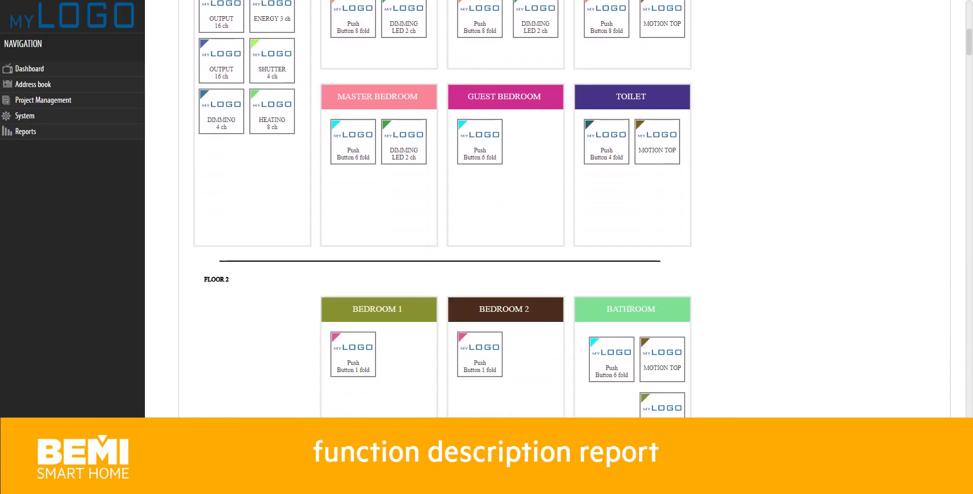
{"action": "scroll", "coordinate": [952, 487], "scroll_direction": "down", "scroll_amount": 15}
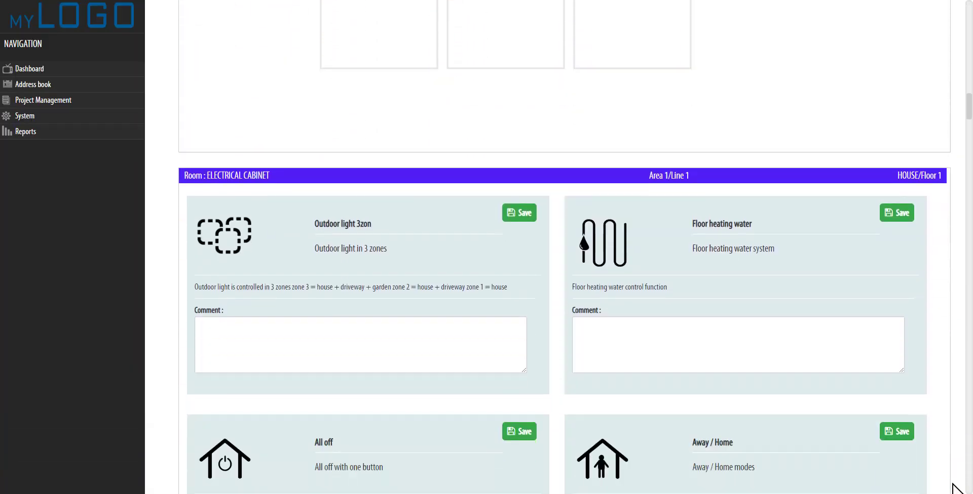
{"action": "scroll", "coordinate": [953, 486], "scroll_direction": "down", "scroll_amount": 8}
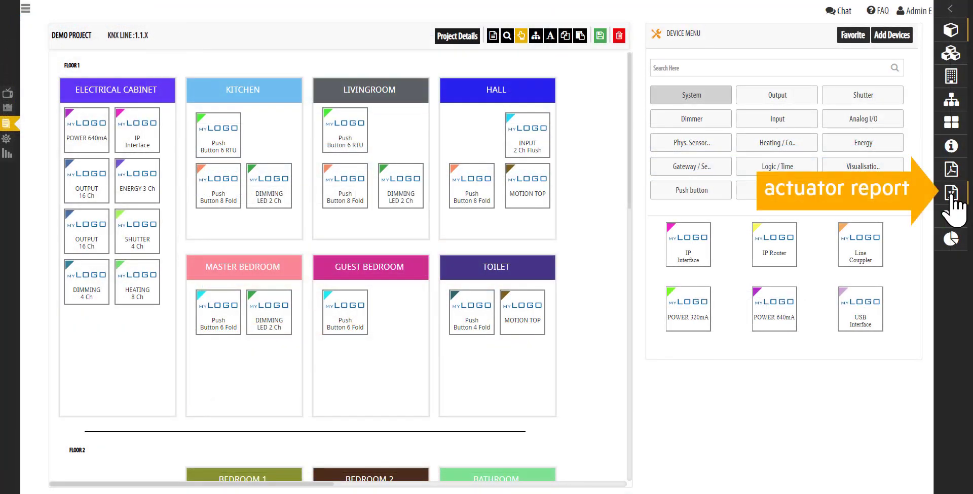
Step: Open the actuator report and inspect the channel relation of the HALL Spotlights channel A-1 on the 16-channel switch actuator
{"action": "left_click", "coordinate": [951, 193]}
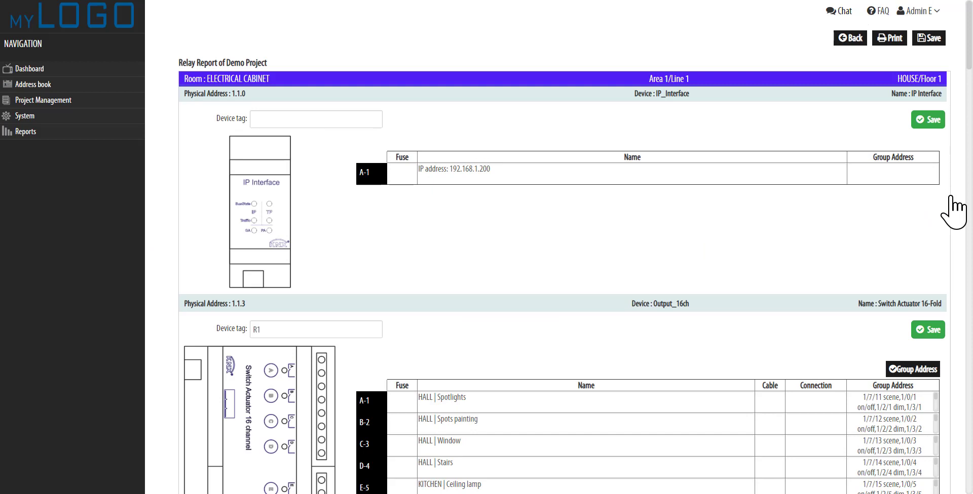
{"action": "scroll", "coordinate": [953, 212], "scroll_direction": "down", "scroll_amount": 4}
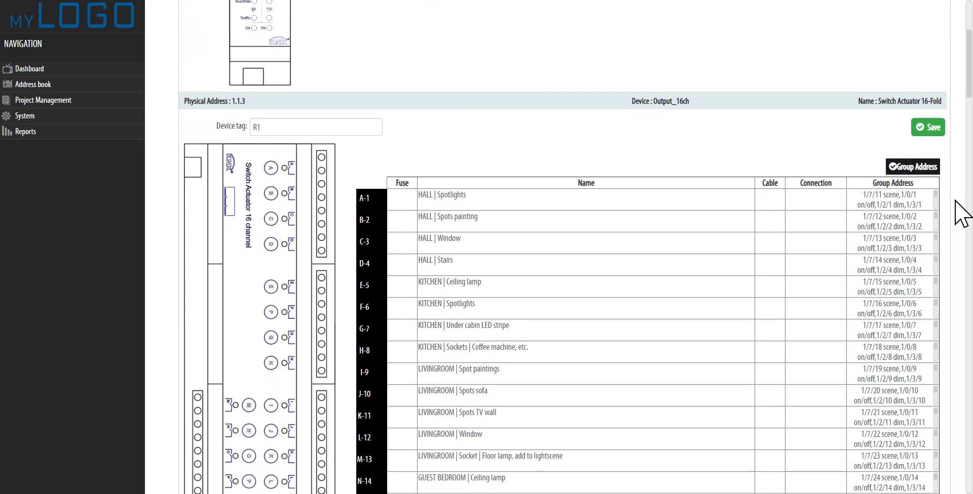
{"action": "left_click", "coordinate": [557, 201]}
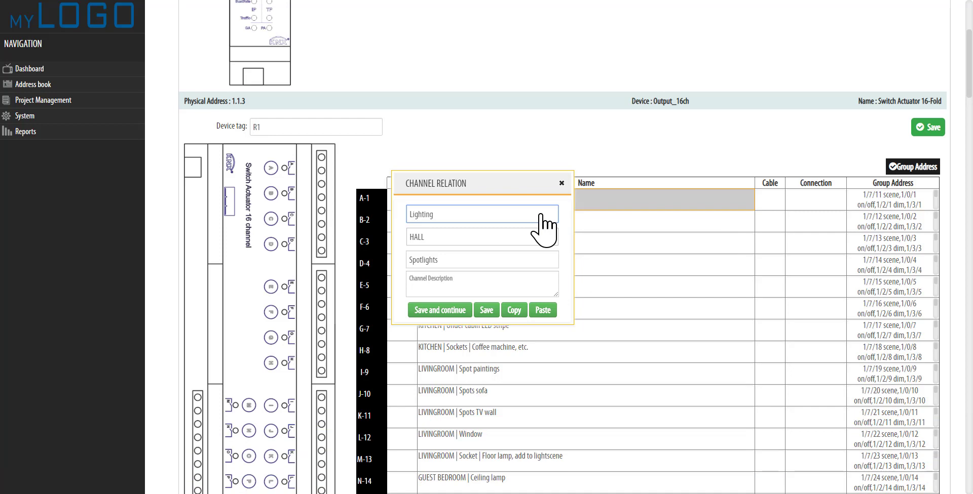
{"action": "key", "text": "Tab"}
{"action": "left_click", "coordinate": [562, 184]}
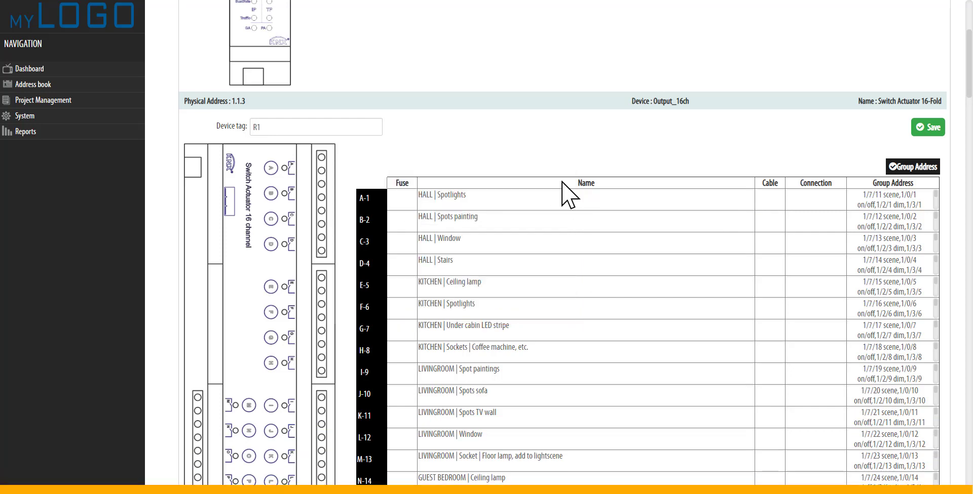
Step: Limit the group addresses printed for the 16-channel switch actuator 1.1.3 to on/off and status
{"action": "left_click", "coordinate": [917, 166]}
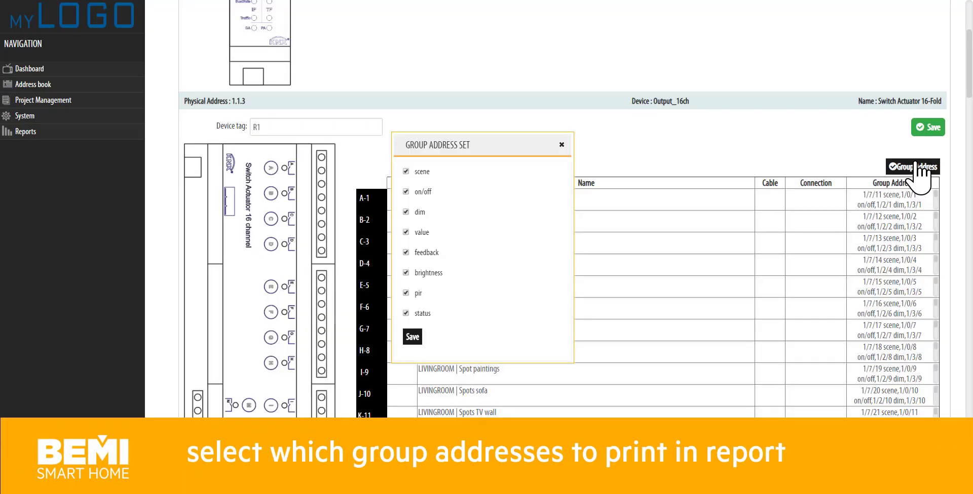
{"action": "left_click", "coordinate": [408, 172]}
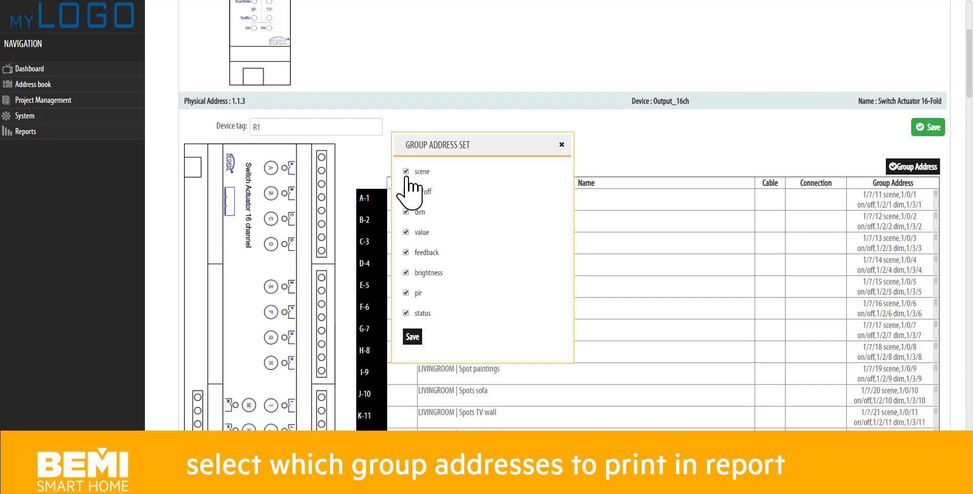
{"action": "left_click", "coordinate": [406, 252]}
{"action": "left_click", "coordinate": [406, 272]}
{"action": "left_click", "coordinate": [406, 293]}
{"action": "left_click", "coordinate": [406, 313]}
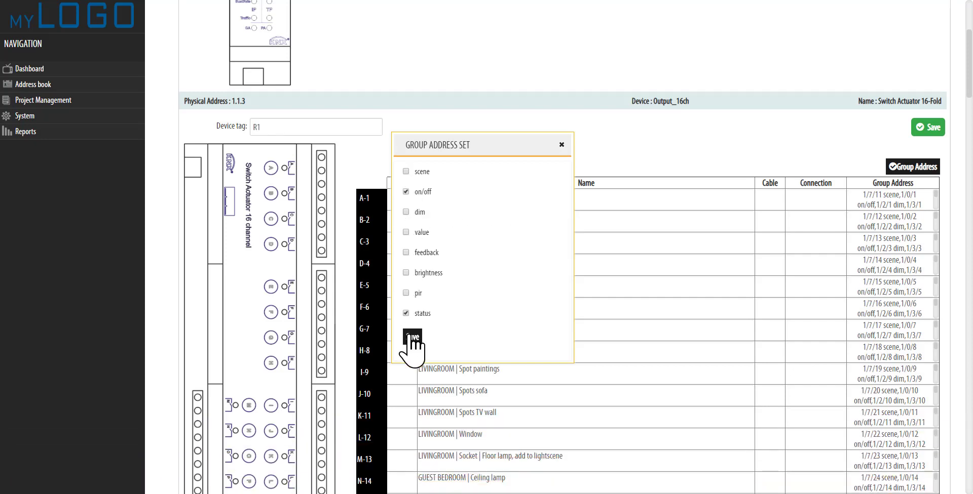
{"action": "left_click", "coordinate": [412, 337]}
Step: Add value and feedback to the group address set of channel A-1 and save it
{"action": "left_click", "coordinate": [924, 205]}
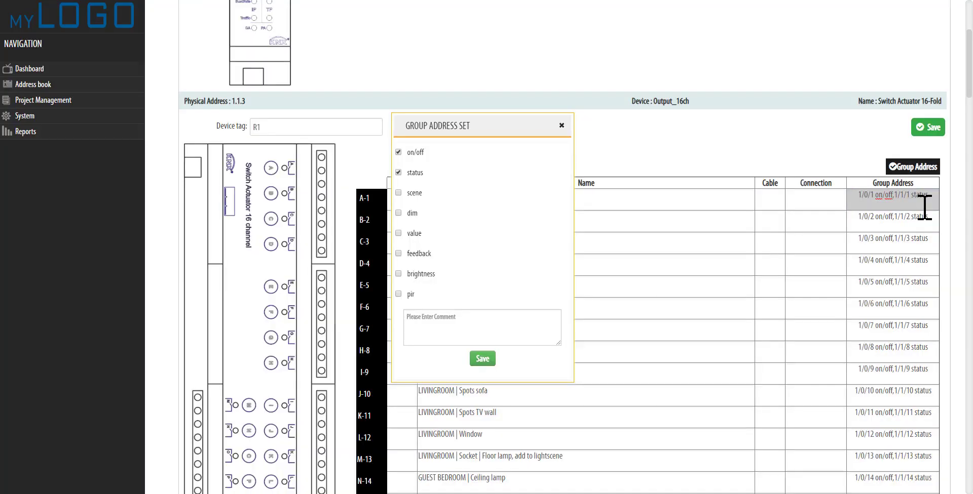
{"action": "left_click", "coordinate": [399, 234]}
{"action": "left_click", "coordinate": [399, 254]}
{"action": "left_click", "coordinate": [484, 357]}
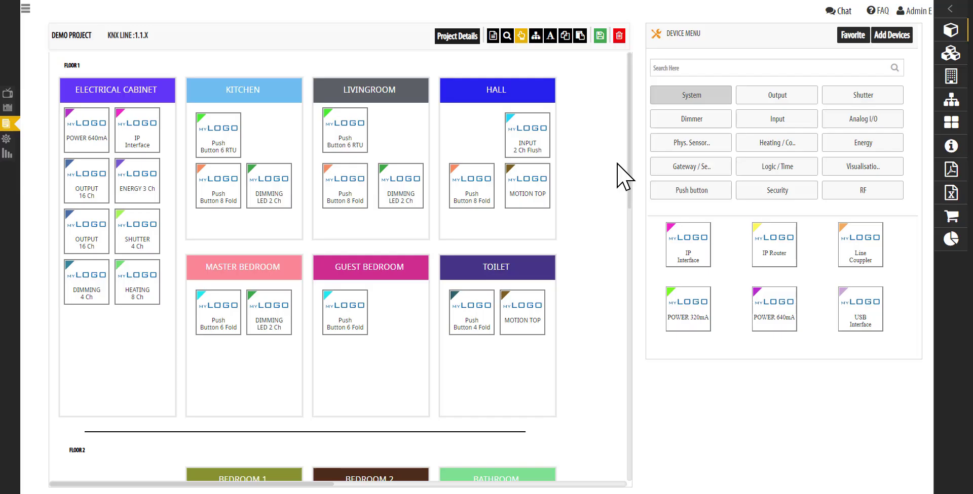
Step: Add the MDT BE-GTT4 Glass Push Button 4-fold Plus from the online catalog to the project's devices and save
{"action": "left_click", "coordinate": [908, 40]}
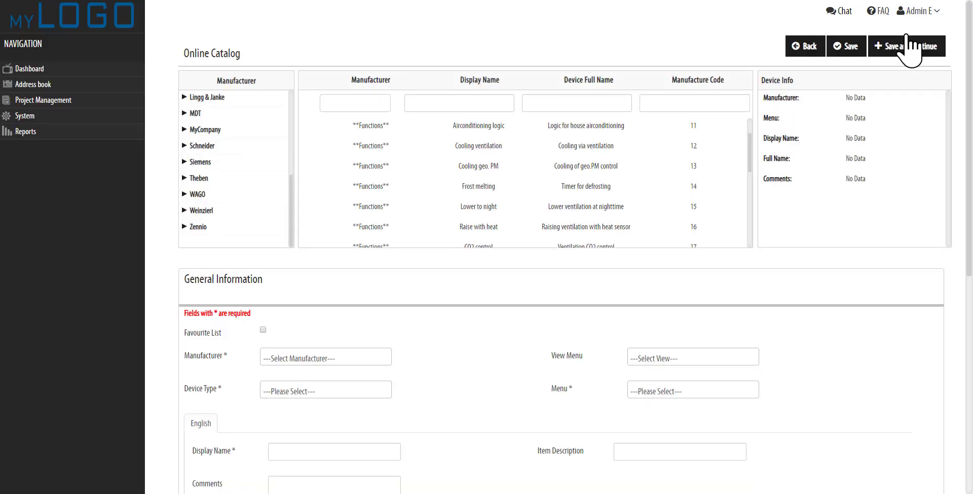
{"action": "scroll", "coordinate": [219, 165], "scroll_direction": "up", "scroll_amount": 4}
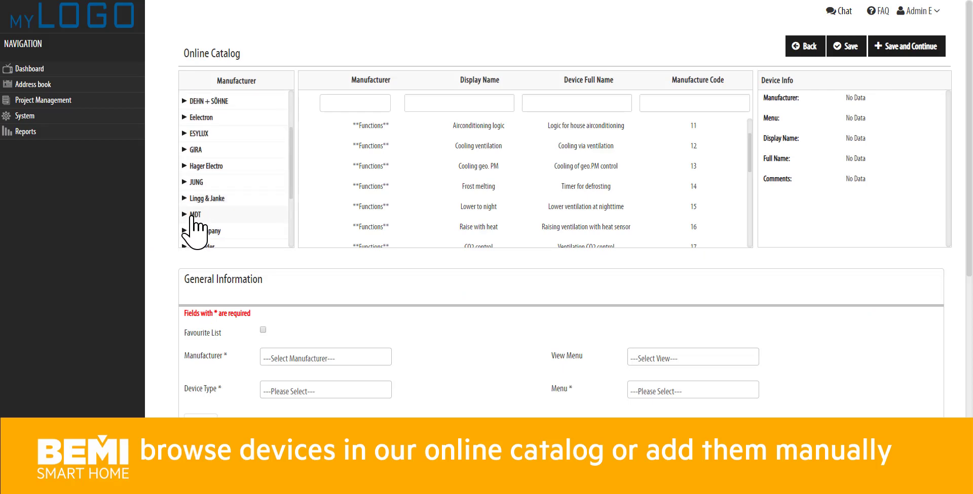
{"action": "left_click", "coordinate": [193, 215]}
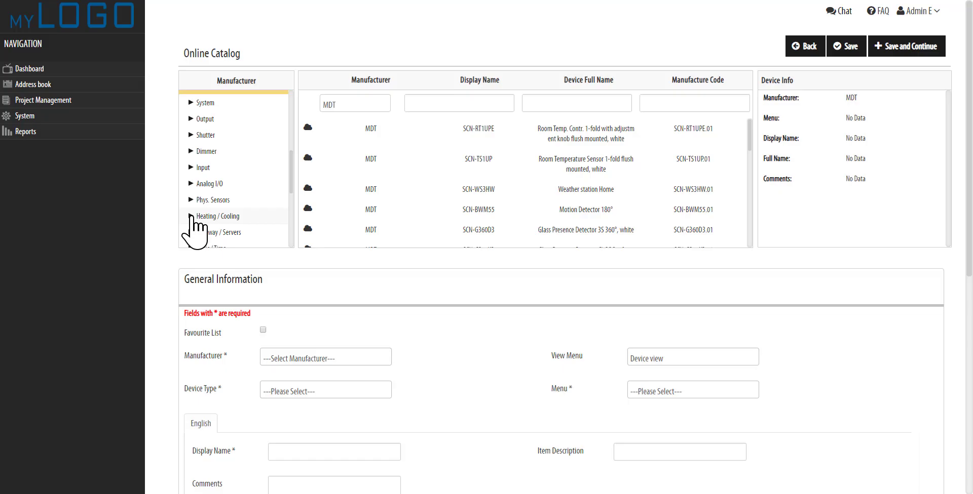
{"action": "scroll", "coordinate": [438, 192], "scroll_direction": "down", "scroll_amount": 10}
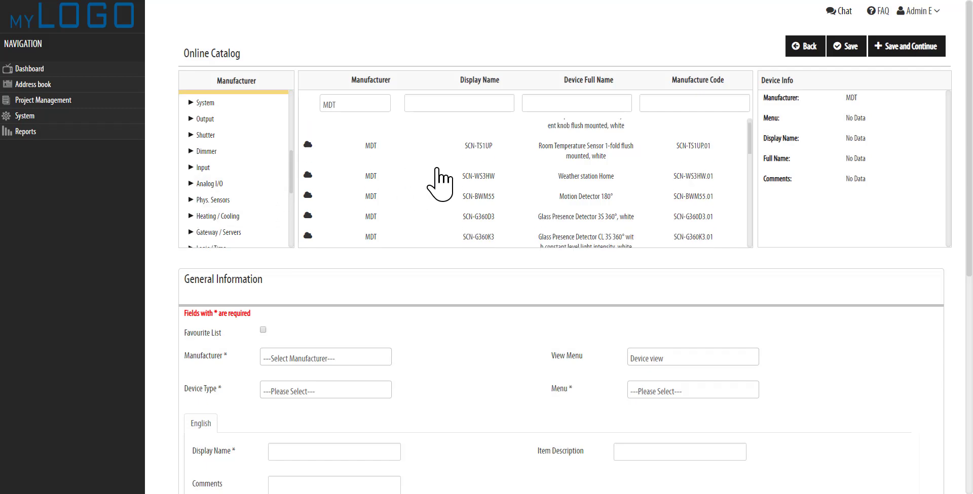
{"action": "scroll", "coordinate": [434, 191], "scroll_direction": "down", "scroll_amount": 2}
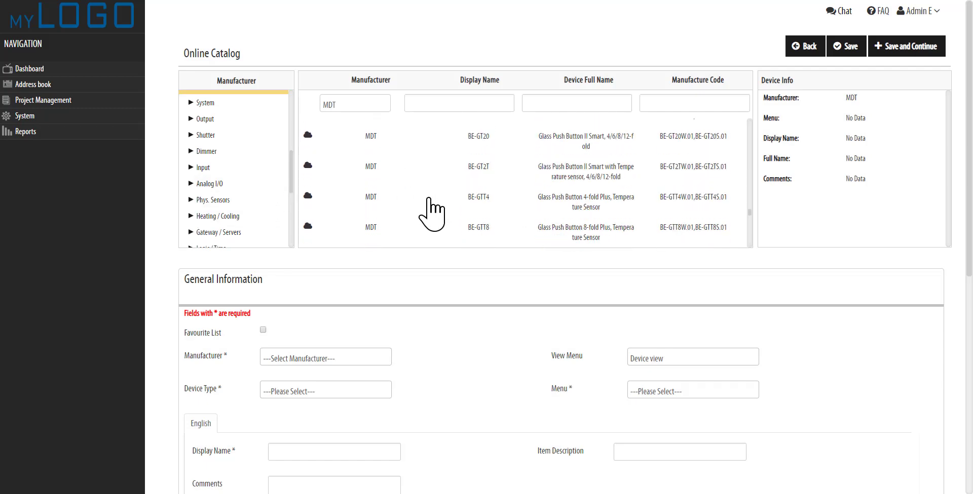
{"action": "left_click", "coordinate": [428, 198]}
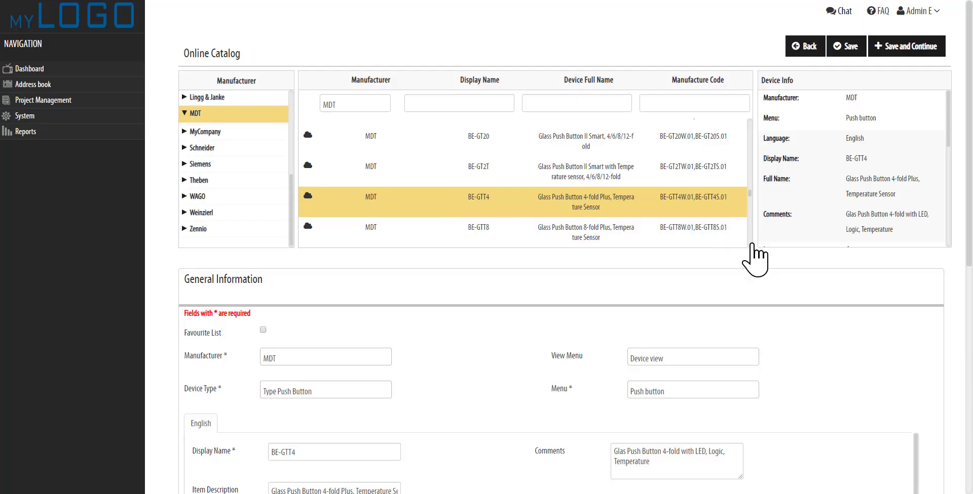
{"action": "left_click", "coordinate": [837, 55]}
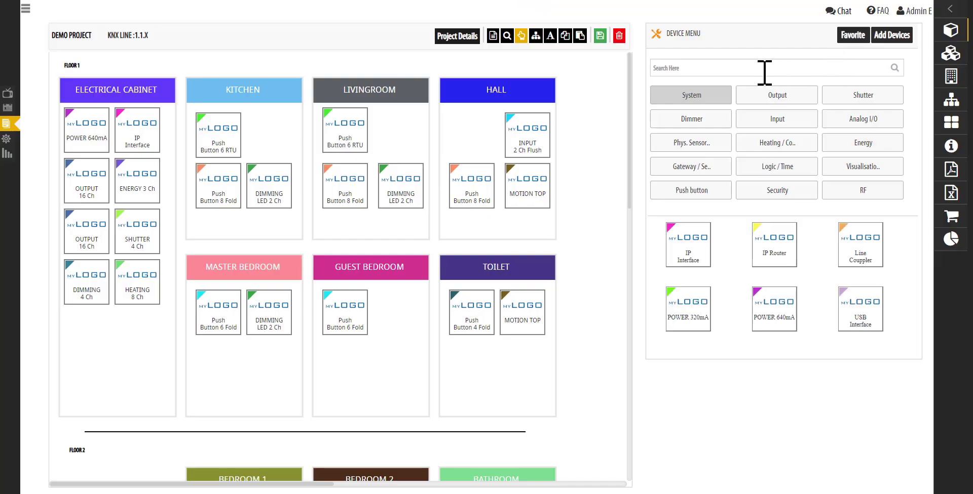
Step: Start a search for a device in the project's device menu
{"action": "left_click", "coordinate": [764, 71]}
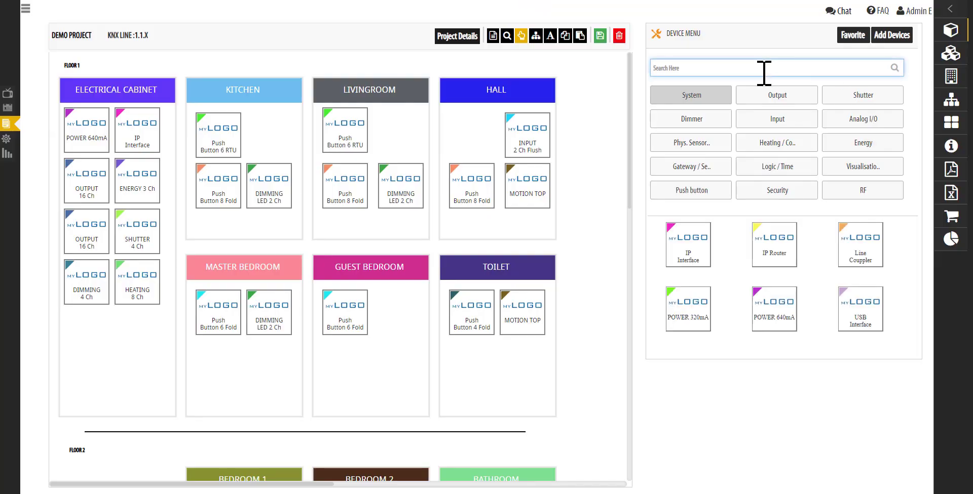